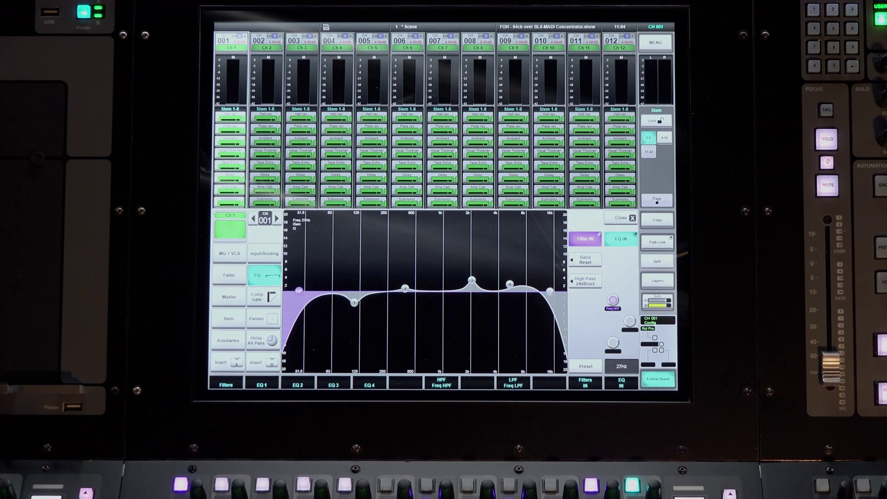
# - Try 12dB/oct and 18dB/oct high-pass slopes on channel 1, settling on 24dB/oct
pyautogui.click(586, 280)
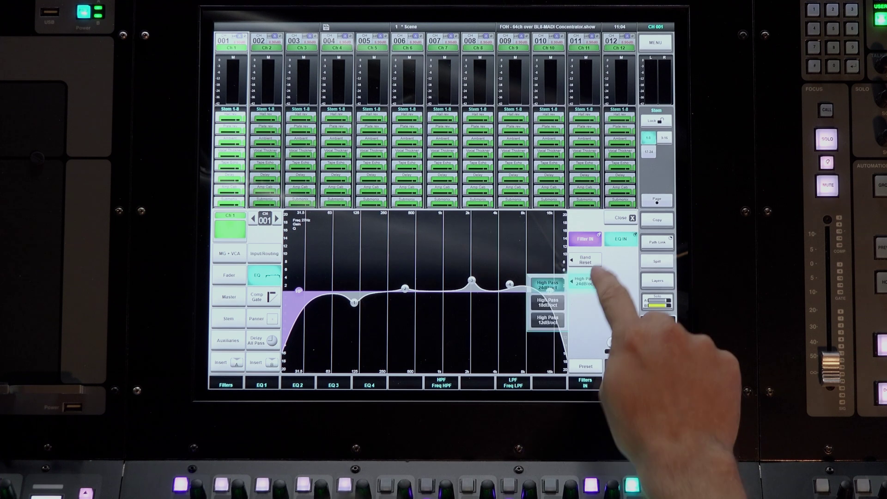
pyautogui.click(563, 316)
pyautogui.click(586, 281)
pyautogui.click(544, 303)
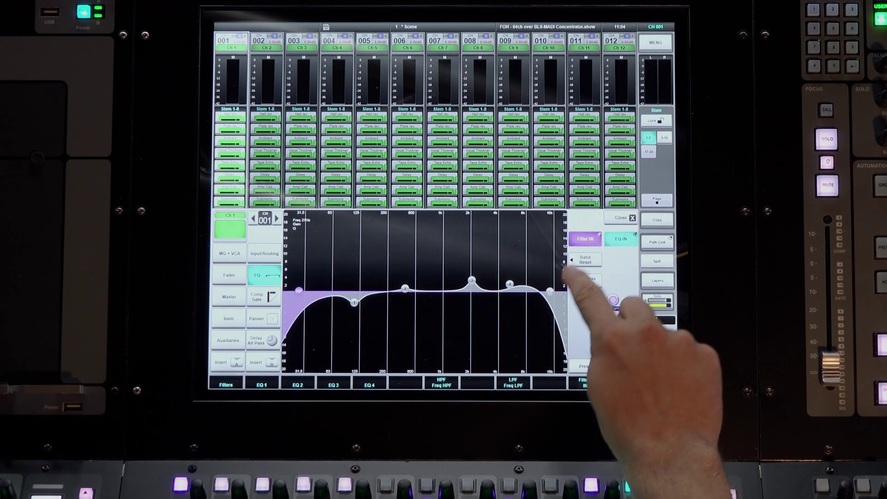
pyautogui.click(586, 280)
pyautogui.click(543, 285)
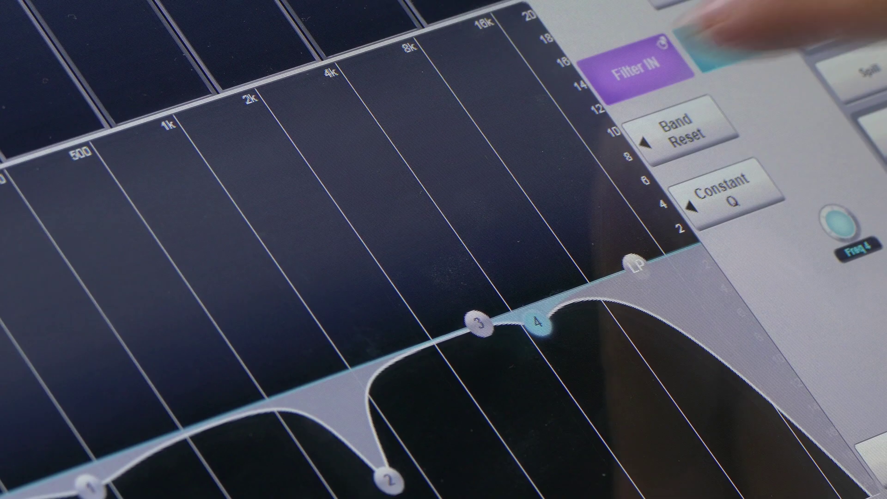
# - Reset channel 1's high-pass band to flat and switch the channel filters out
pyautogui.click(680, 128)
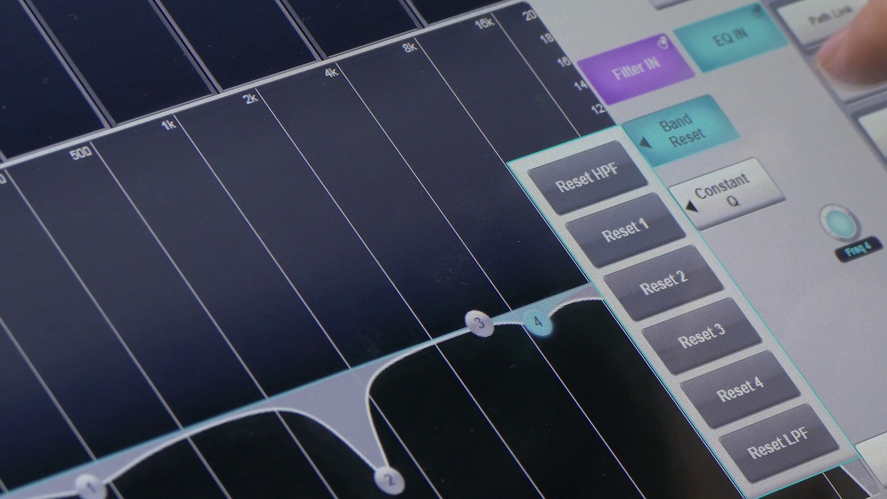
pyautogui.click(676, 128)
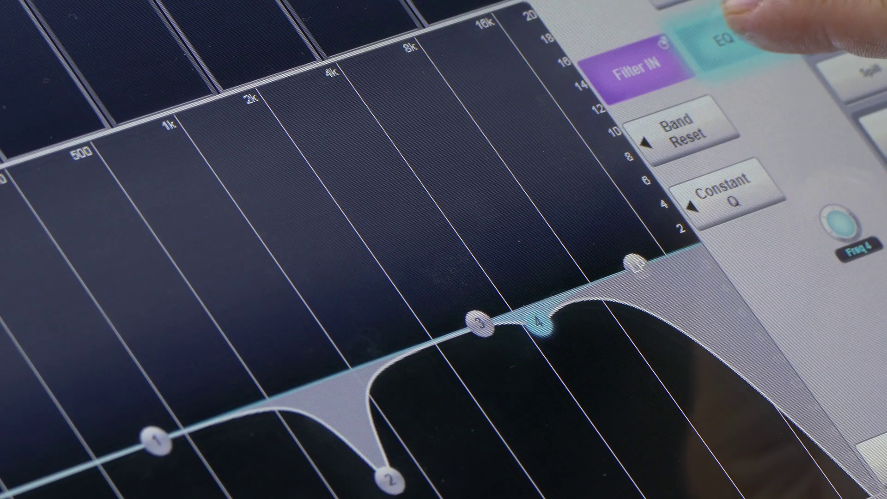
pyautogui.click(676, 128)
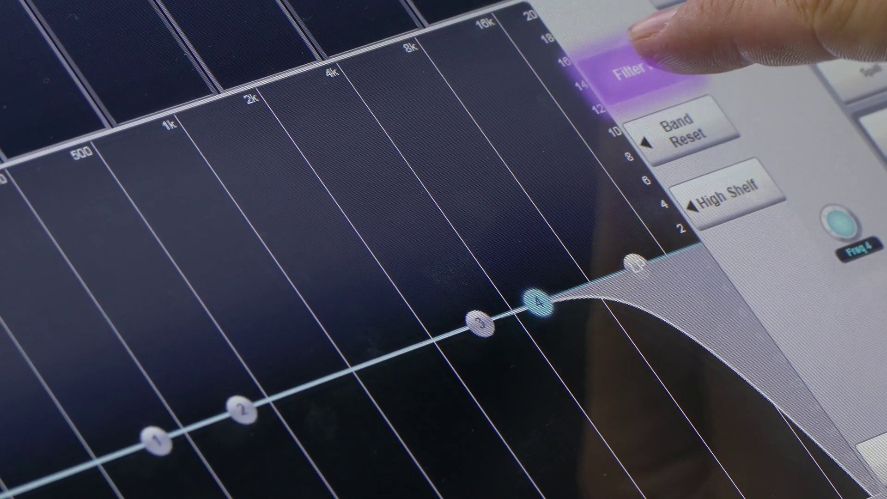
pyautogui.click(641, 65)
pyautogui.click(520, 109)
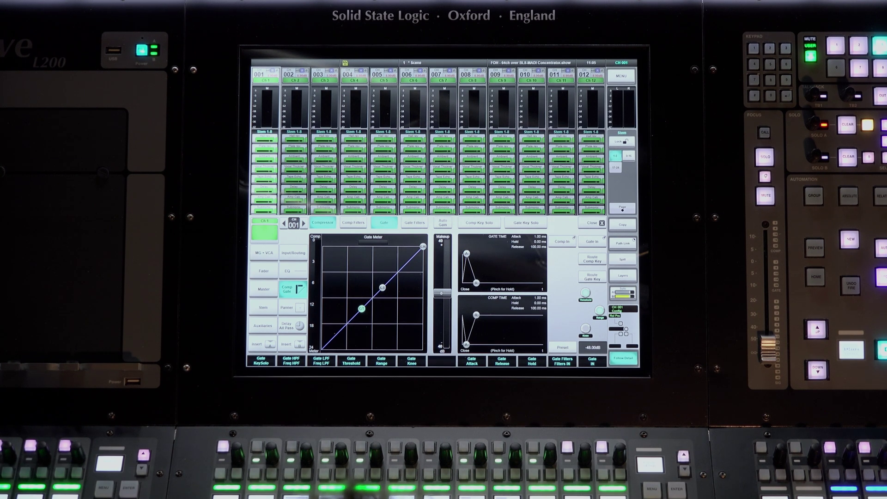
# - Switch in channel 1's compressor and gate, set ratio near 3, and enable Auto Gain
pyautogui.click(563, 241)
pyautogui.click(593, 242)
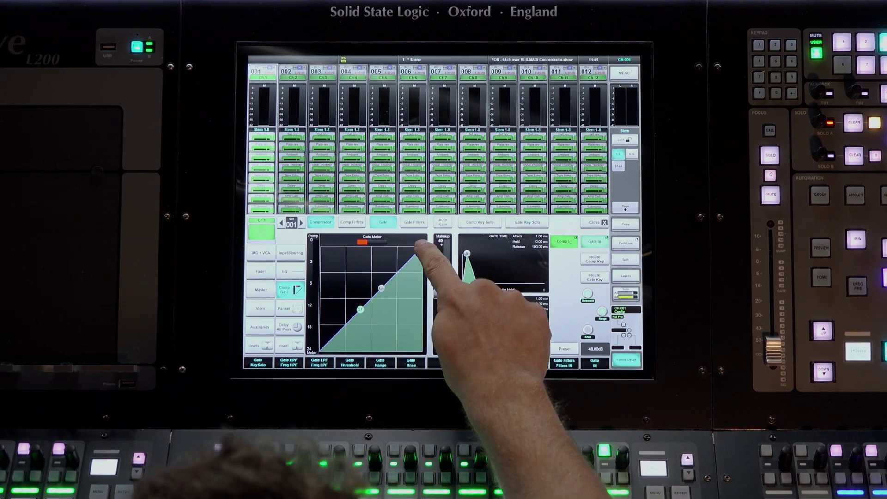
pyautogui.moveTo(424, 247)
pyautogui.mouseDown()
pyautogui.moveTo(422, 275)
pyautogui.moveTo(380, 288)
pyautogui.mouseUp()
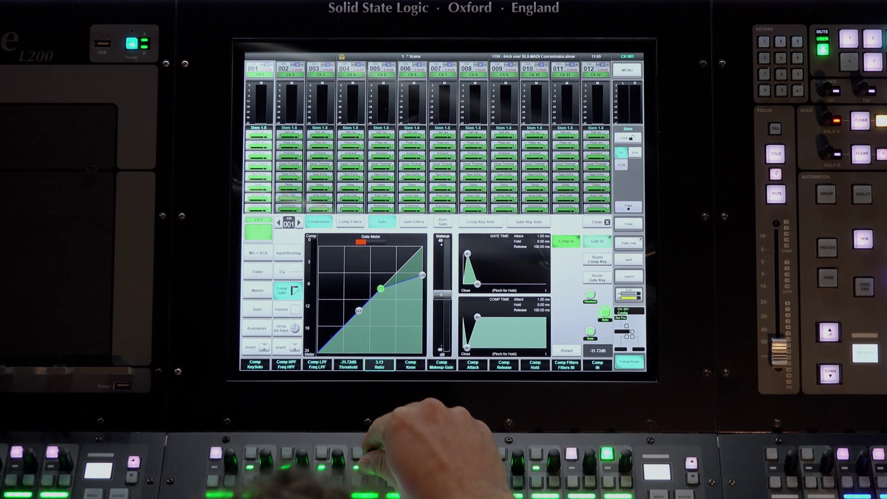
pyautogui.scroll(-3, 374, 457)
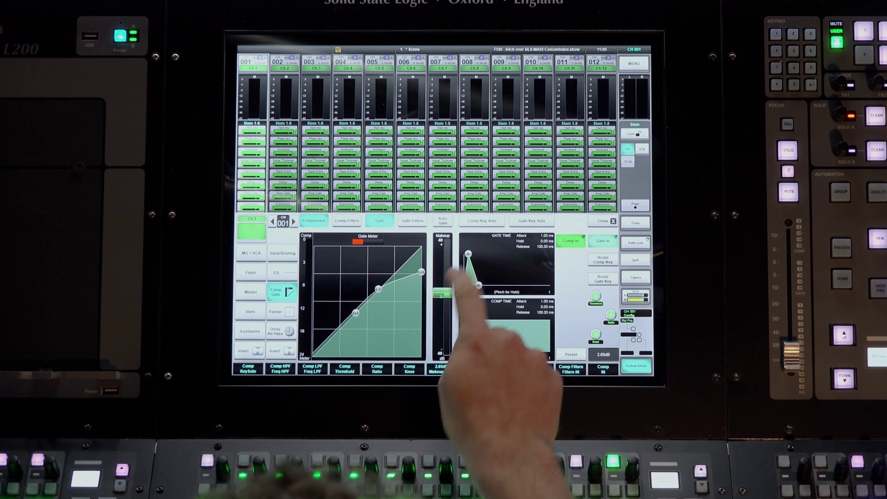
pyautogui.click(442, 221)
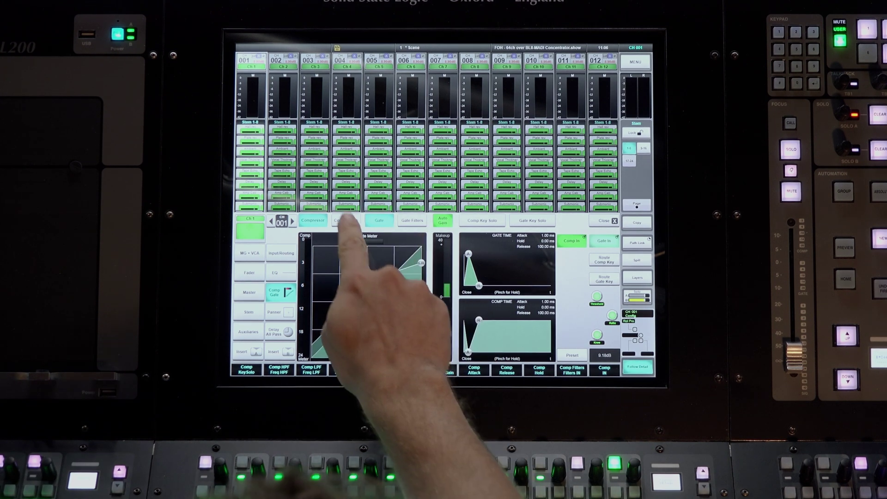
# - Enable compressor filters with 111Hz high-pass and a low-pass roll-off, and turn on Tube
pyautogui.click(346, 220)
pyautogui.click(496, 255)
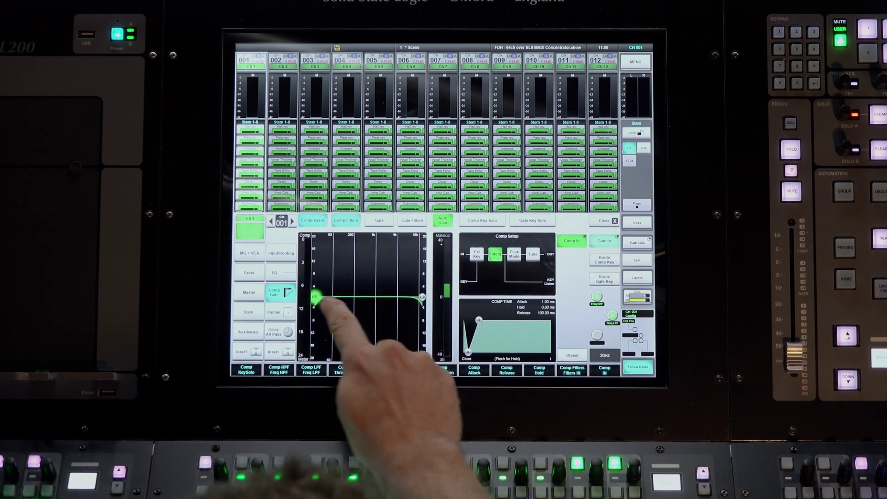
pyautogui.moveTo(312, 298); pyautogui.dragTo(341, 298)
pyautogui.moveTo(410, 298); pyautogui.dragTo(388, 298)
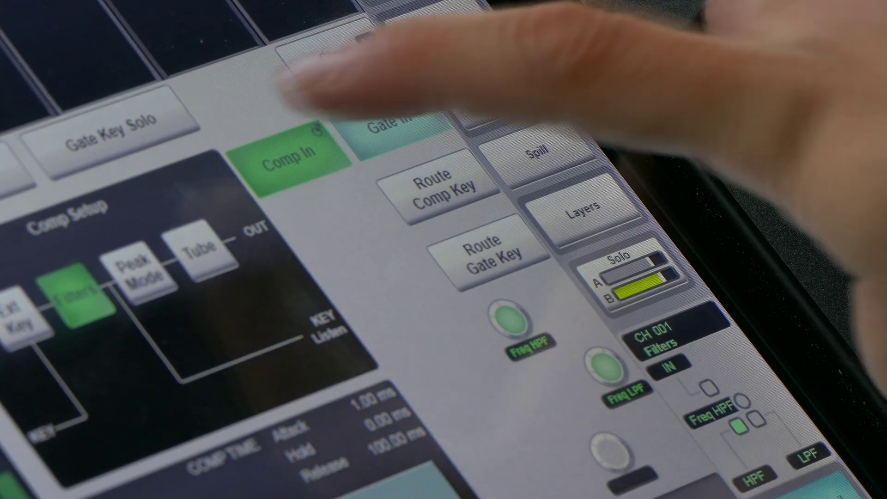
pyautogui.click(200, 250)
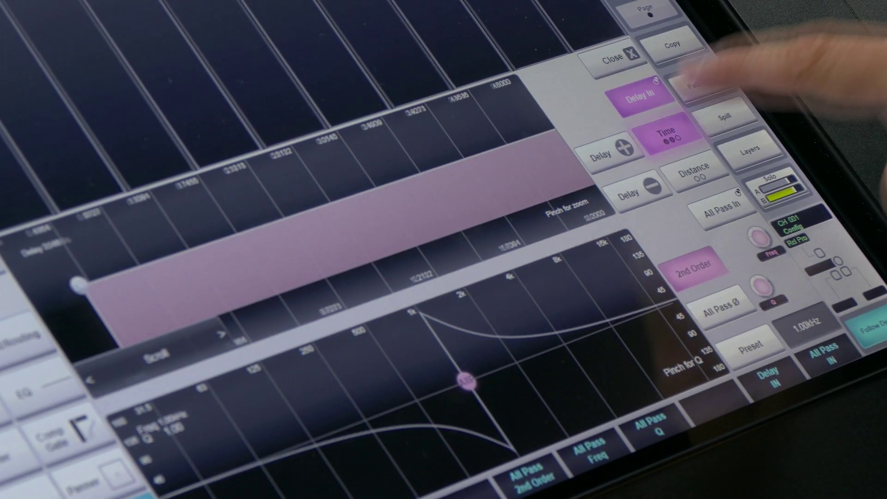
# - Show channel 1's input delay in distance units and zoom into the delay scale
pyautogui.click(694, 169)
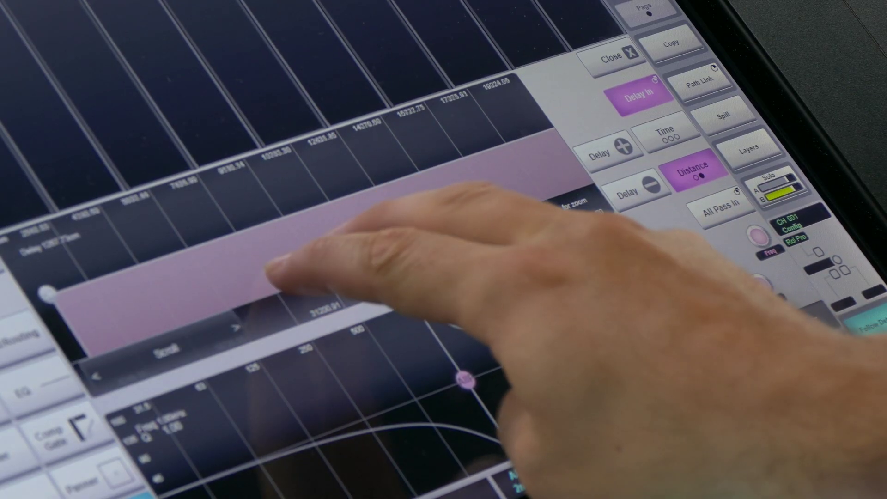
pyautogui.moveTo(253, 271); pyautogui.dragTo(277, 263)
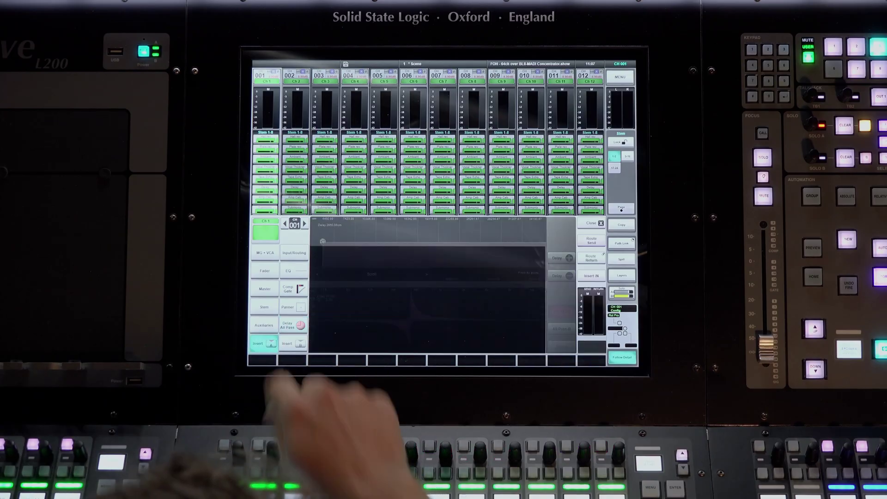
# - Route channel 1's insert send A to the Stereo Bus Comp input in Rack 5, Slot 1
pyautogui.click(591, 240)
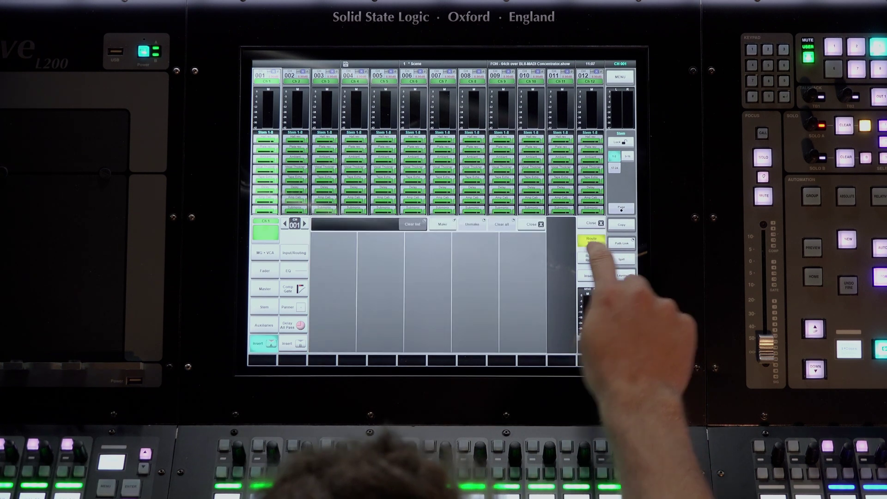
pyautogui.click(334, 239)
pyautogui.click(381, 284)
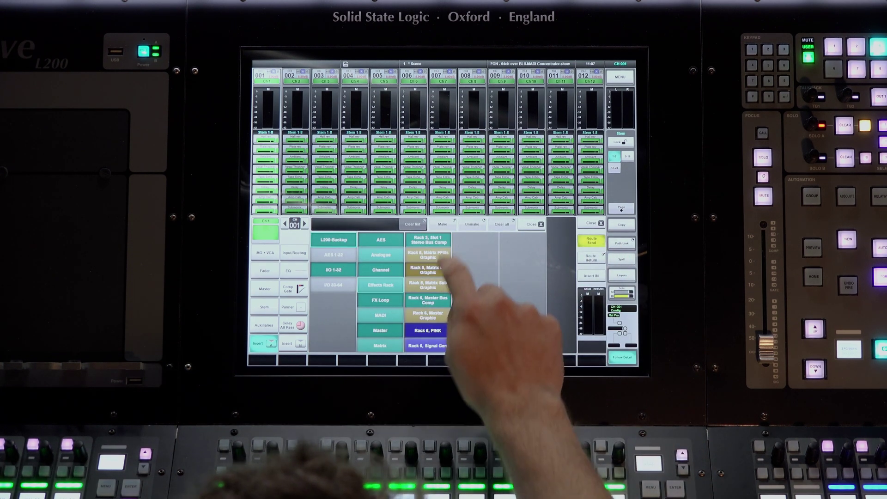
pyautogui.click(428, 239)
pyautogui.click(476, 240)
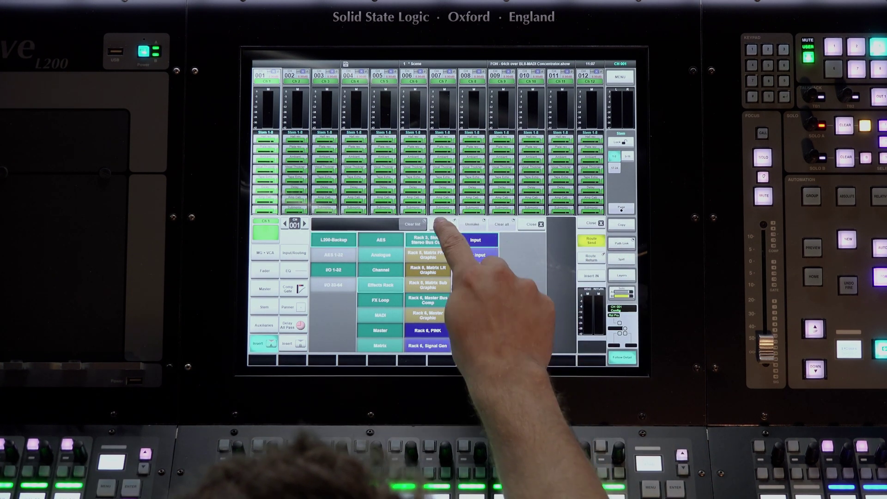